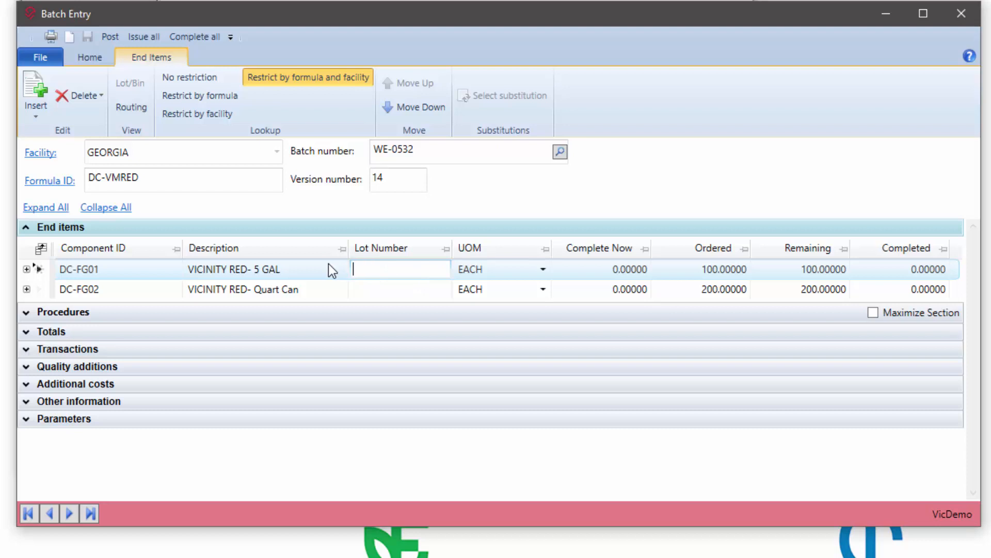
# Set the Complete Now quantities to 100 for end item DC-FG01 and 200 for end item DC-FG02
pyautogui.doubleClick(428, 153)
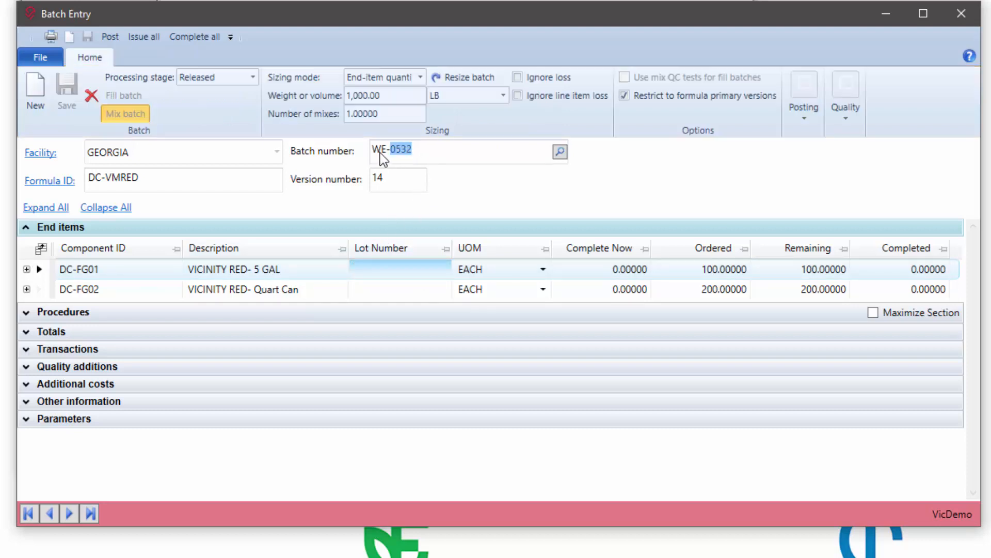
pyautogui.click(380, 266)
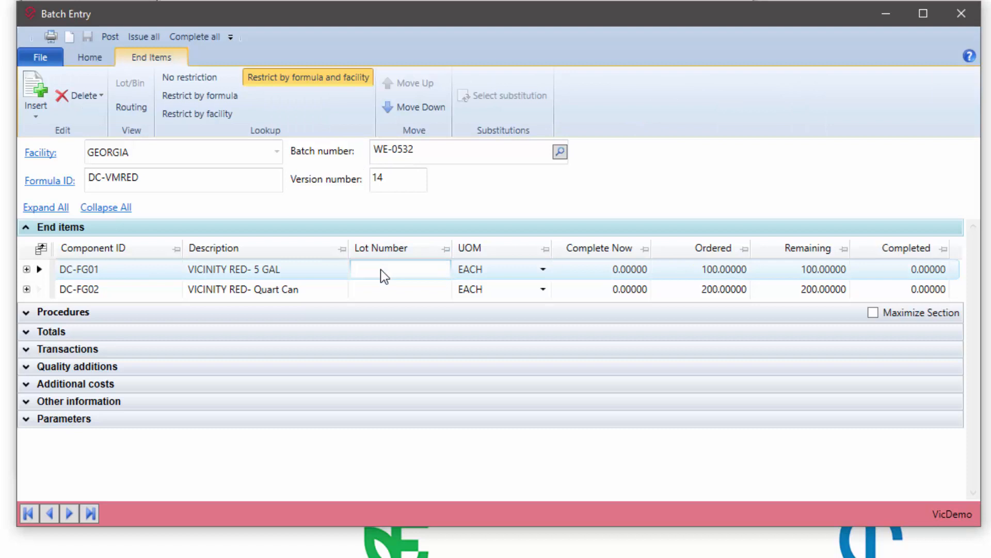
pyautogui.click(604, 277)
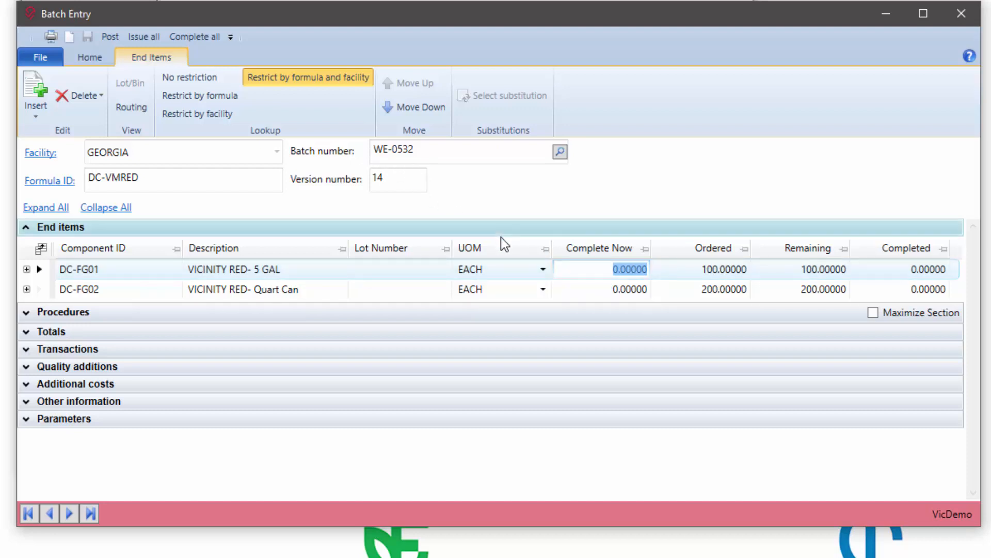
pyautogui.write('100')
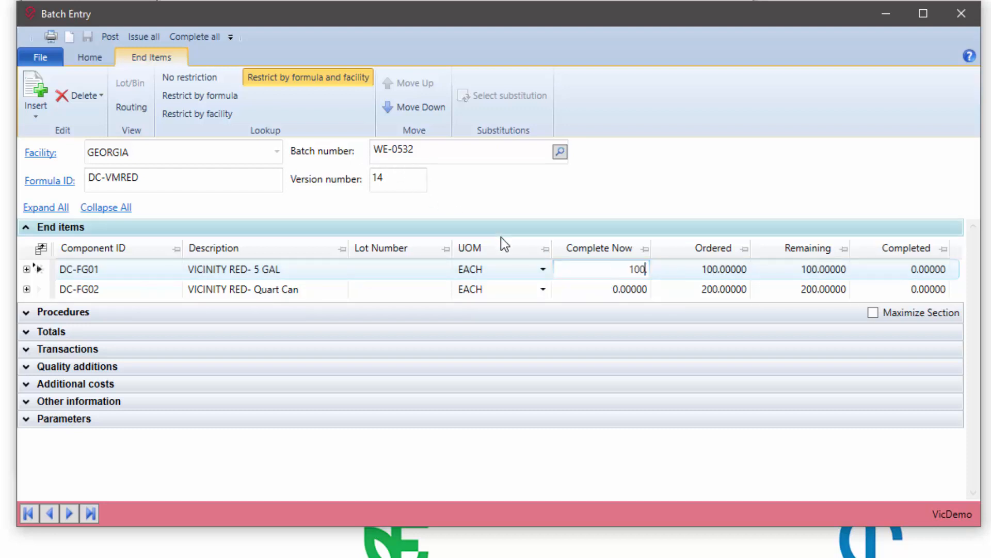
pyautogui.click(617, 289)
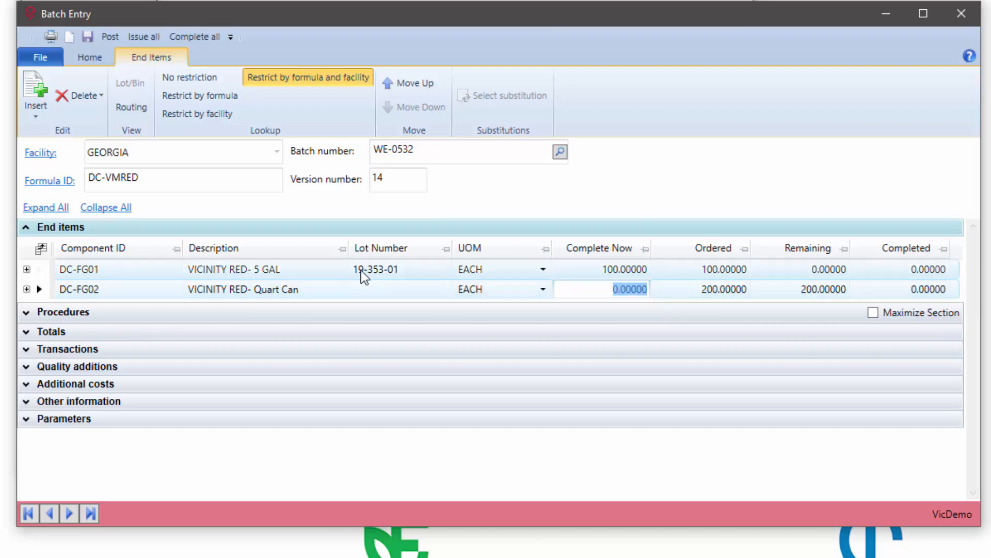
pyautogui.write('200.')
pyautogui.press('Tab')
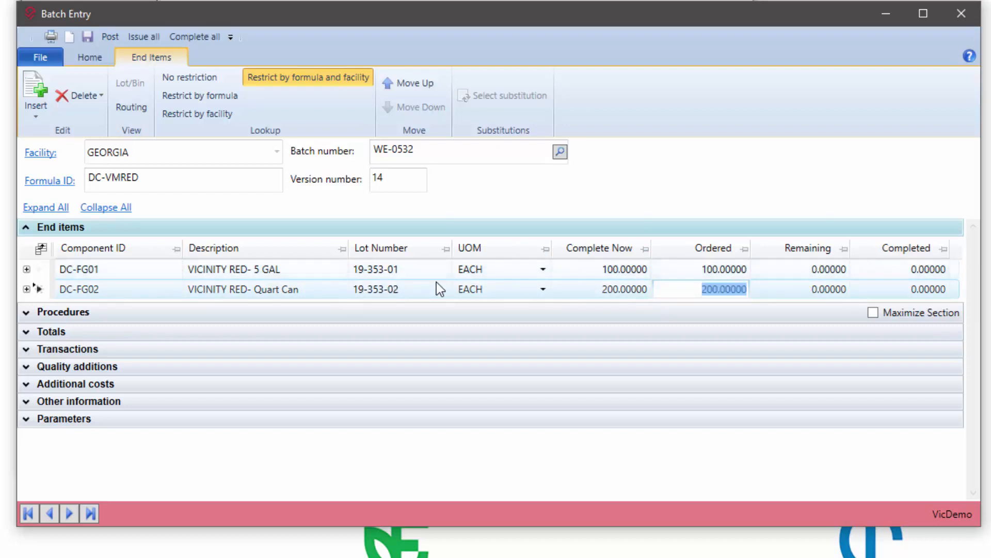
# Review the lot numbers assigned to the two end items of the batch
pyautogui.click(382, 273)
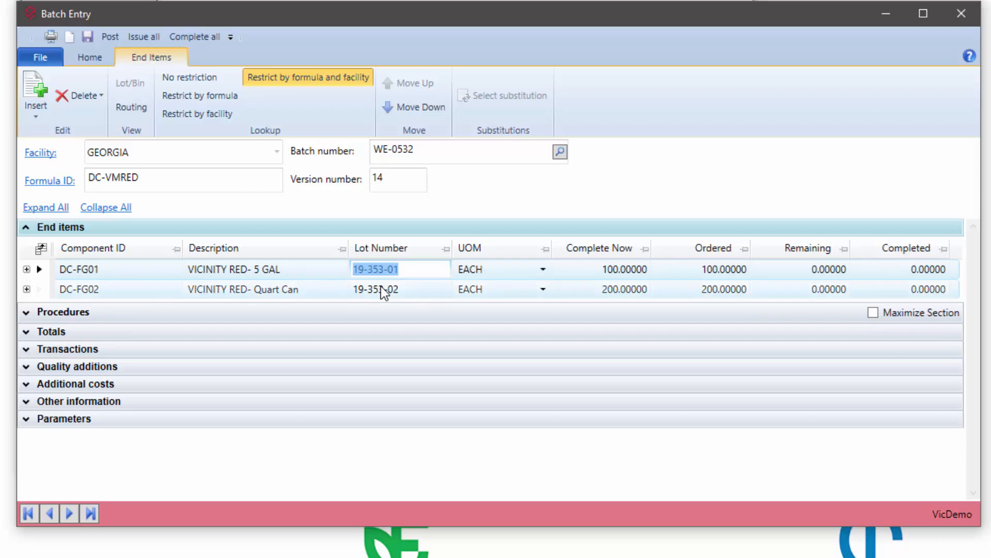
pyautogui.press('Down')
pyautogui.press('Up')
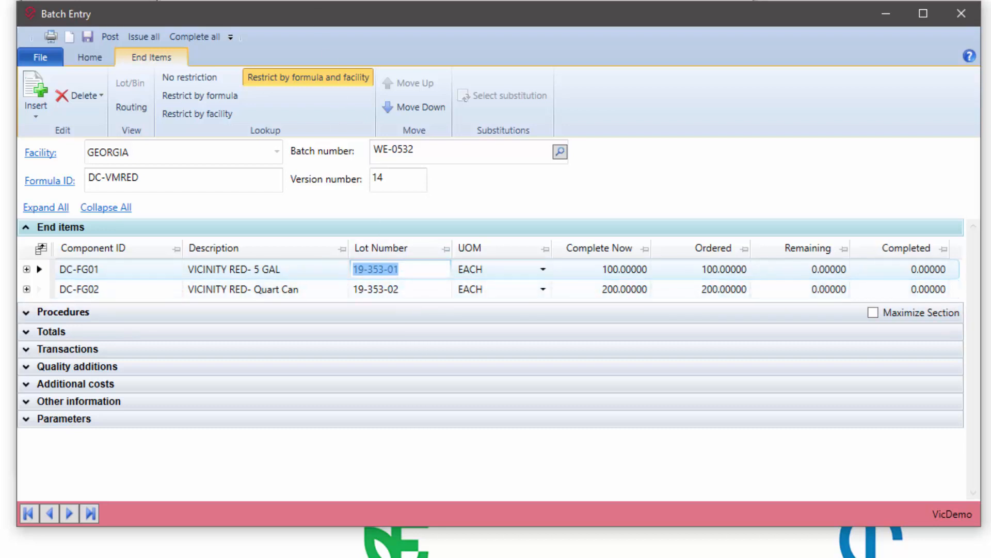
# Switch to Facilities Setup and show the GEORGIA facility's lot number definition in its production control settings
pyautogui.click(323, 1)
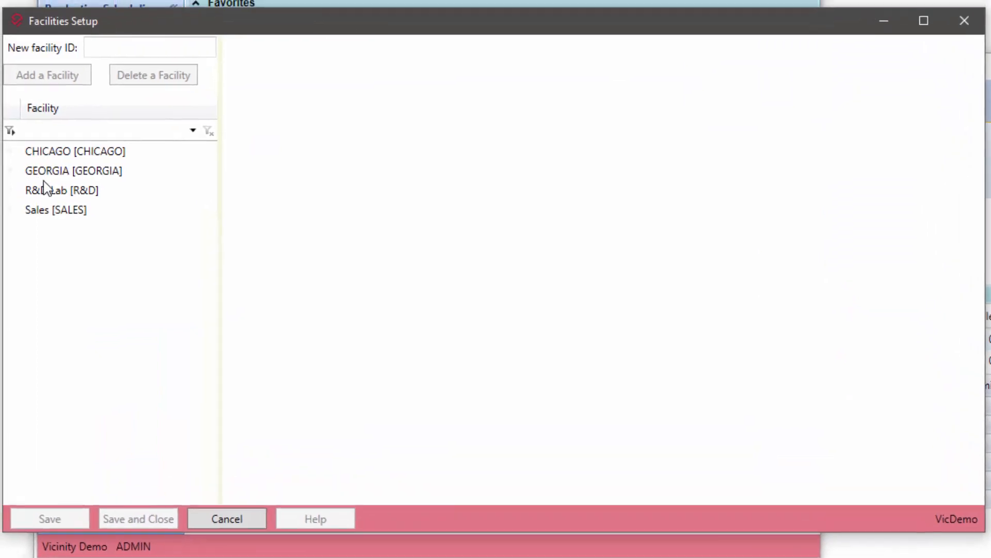
pyautogui.click(67, 174)
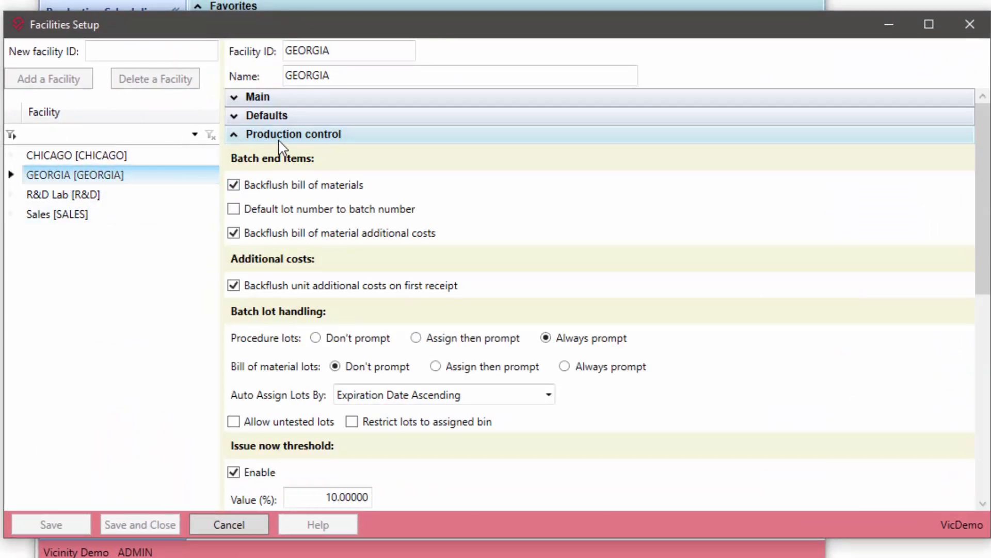
pyautogui.moveTo(981, 295); pyautogui.dragTo(976, 487)
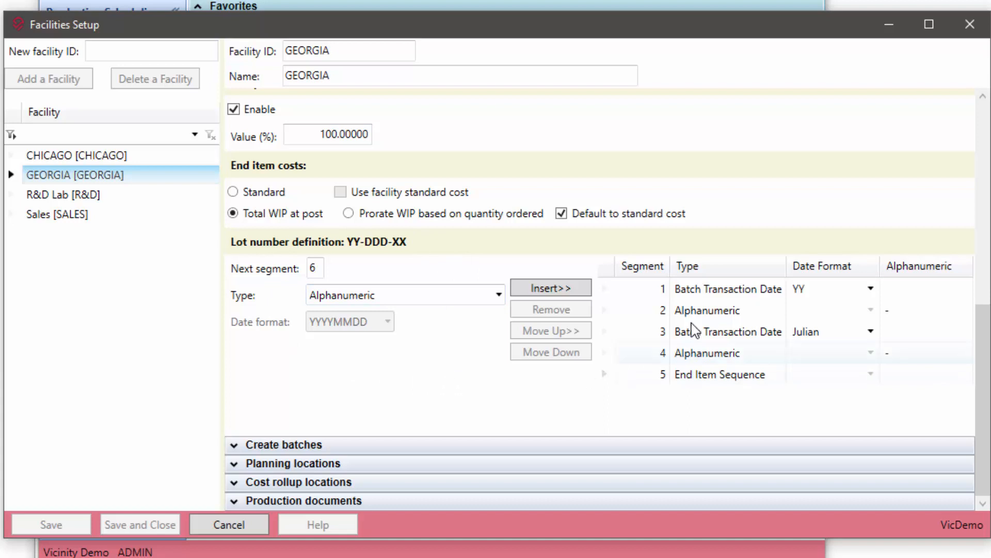
# Examine the five segments of the lot number definition, including the date formats offered for both Batch Transaction Date segments
pyautogui.click(711, 296)
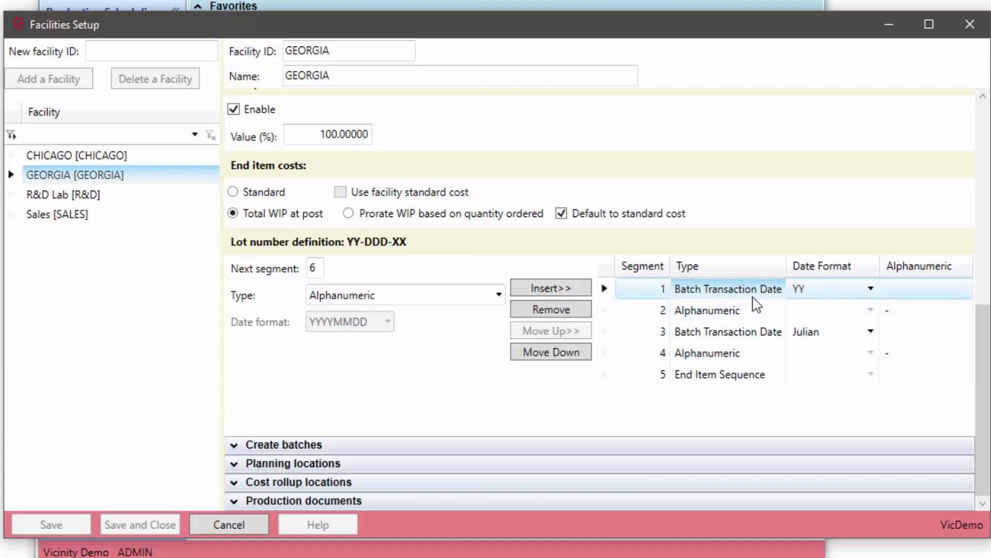
pyautogui.click(818, 296)
pyautogui.click(821, 301)
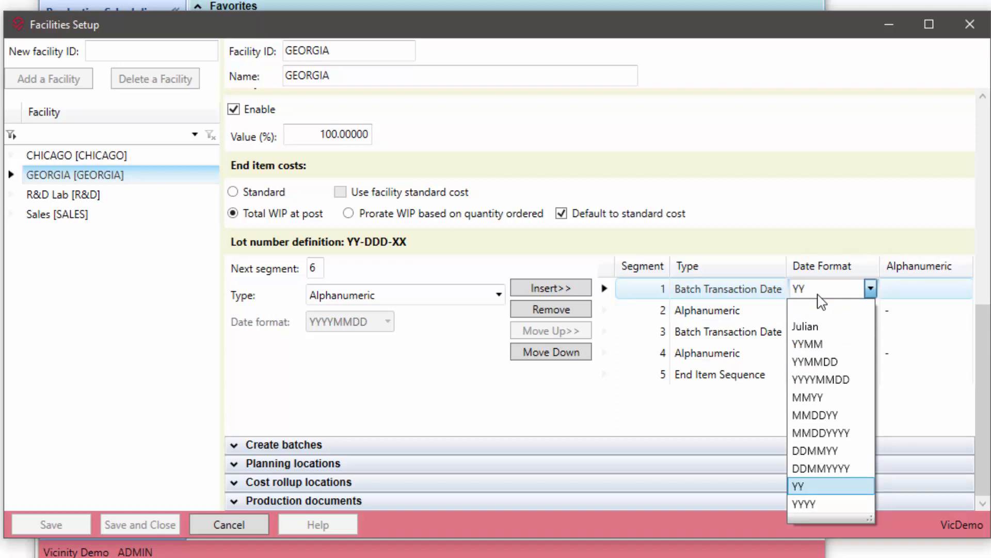
pyautogui.click(818, 296)
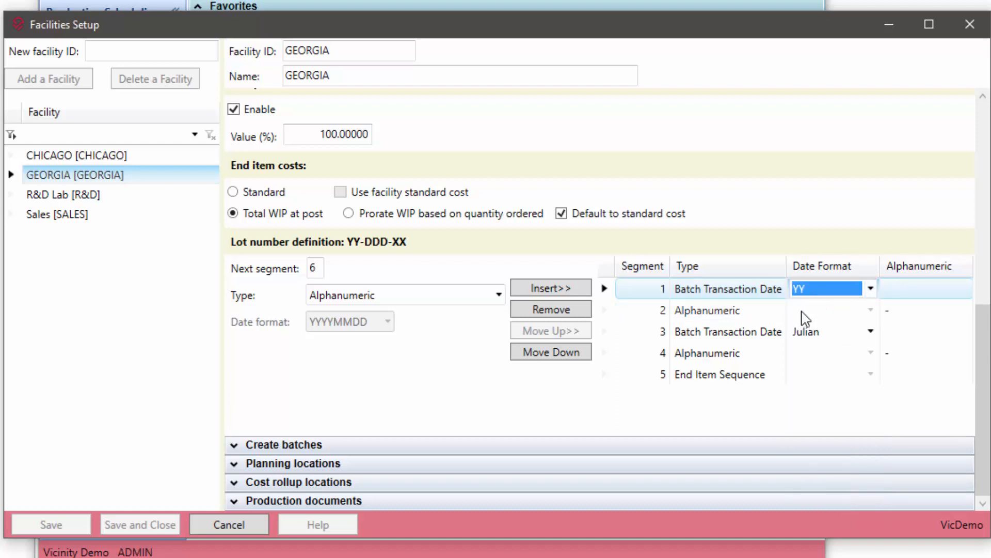
pyautogui.click(802, 312)
pyautogui.click(901, 313)
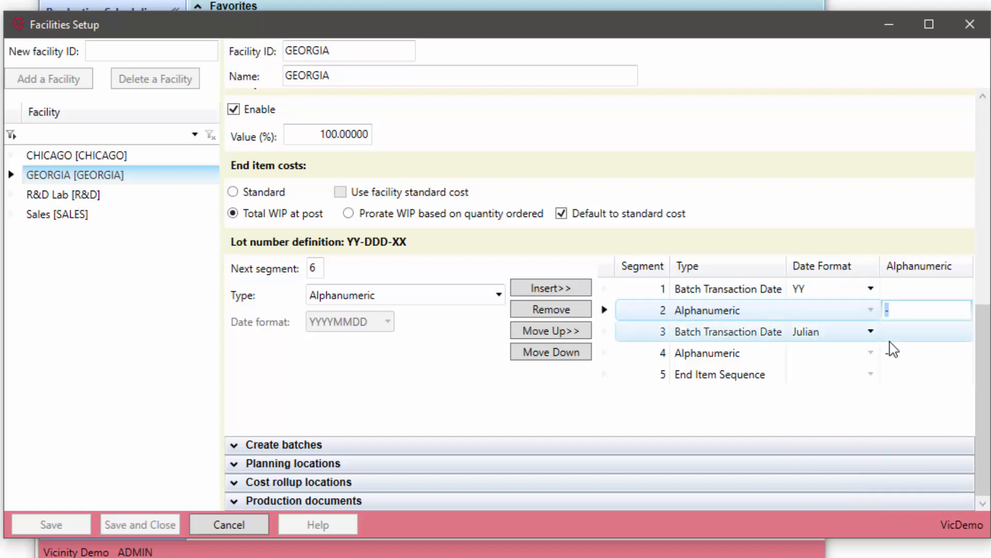
pyautogui.click(733, 339)
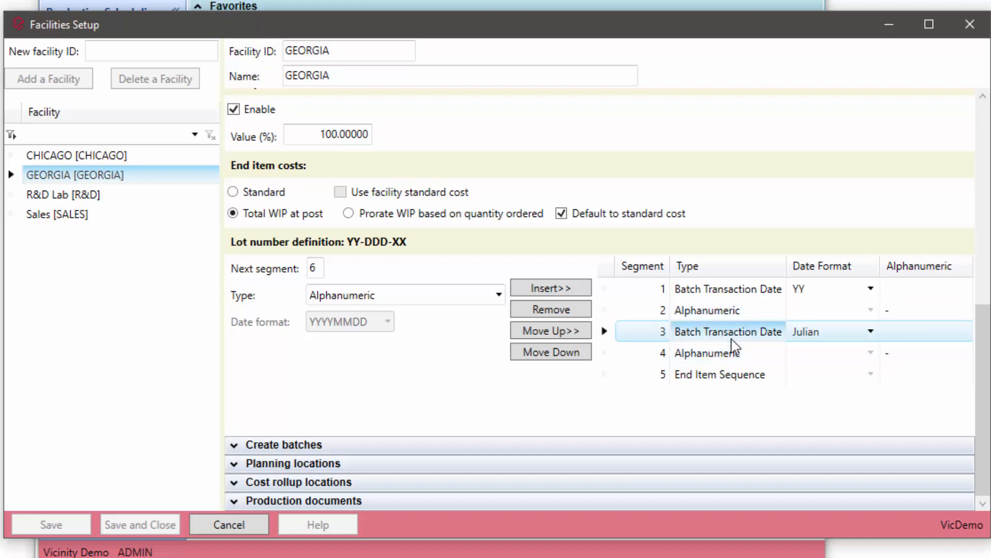
pyautogui.click(825, 339)
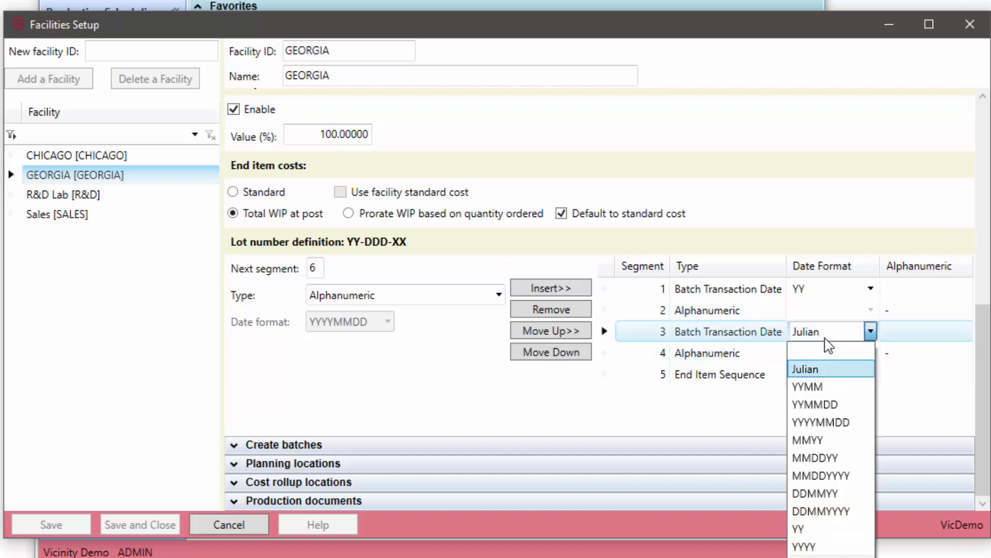
pyautogui.click(826, 338)
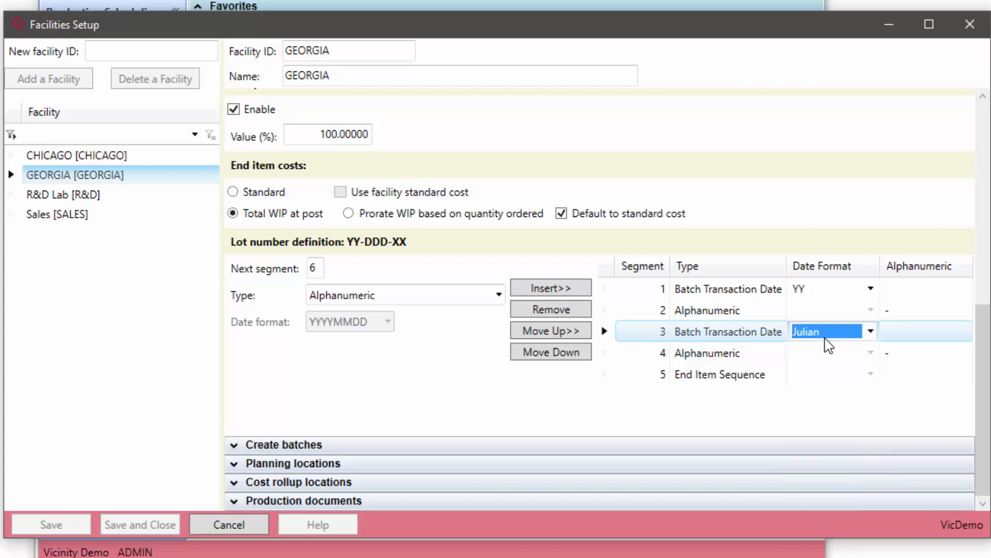
pyautogui.click(743, 356)
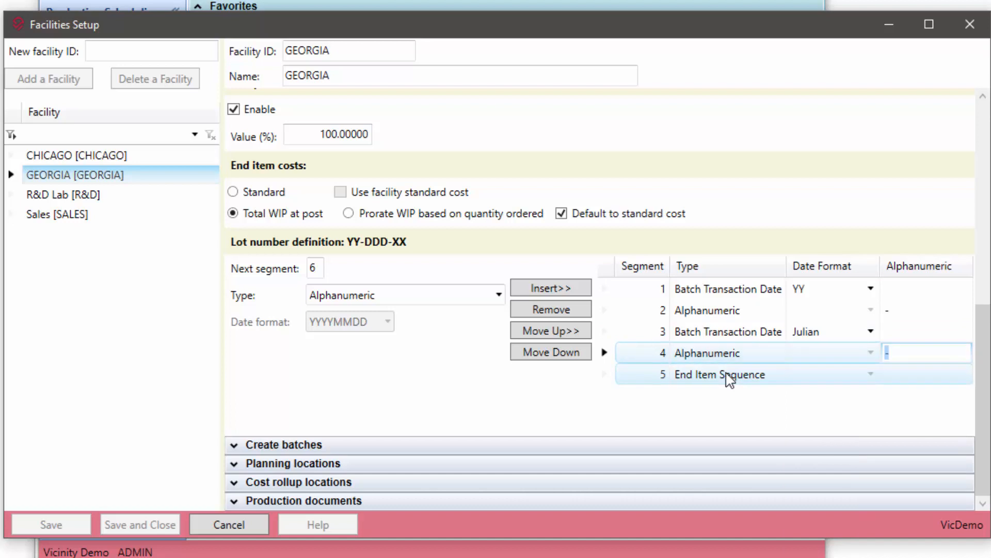
pyautogui.click(726, 373)
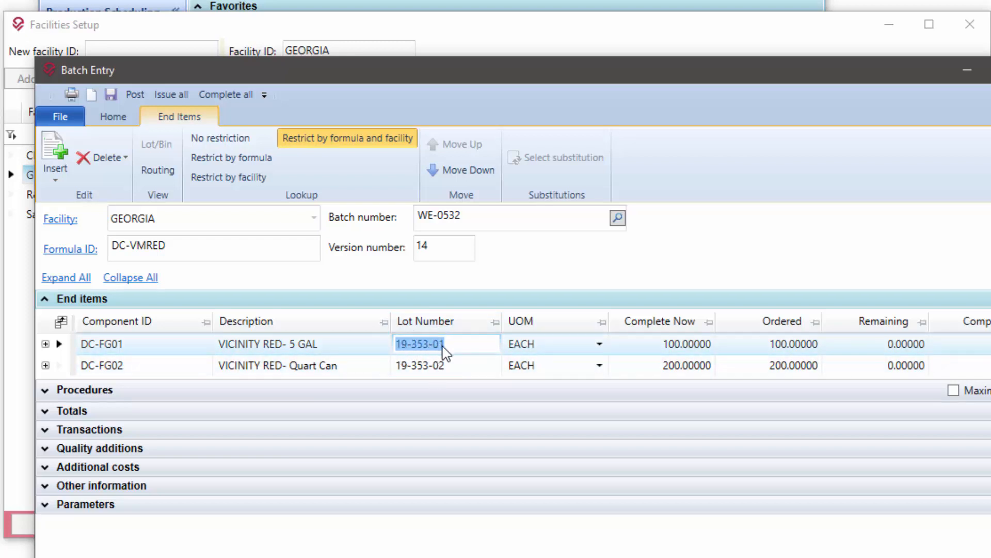
# Return from Batch Entry to the GEORGIA facility setup and inspect the alphanumeric separator in segment 2
pyautogui.click(464, 48)
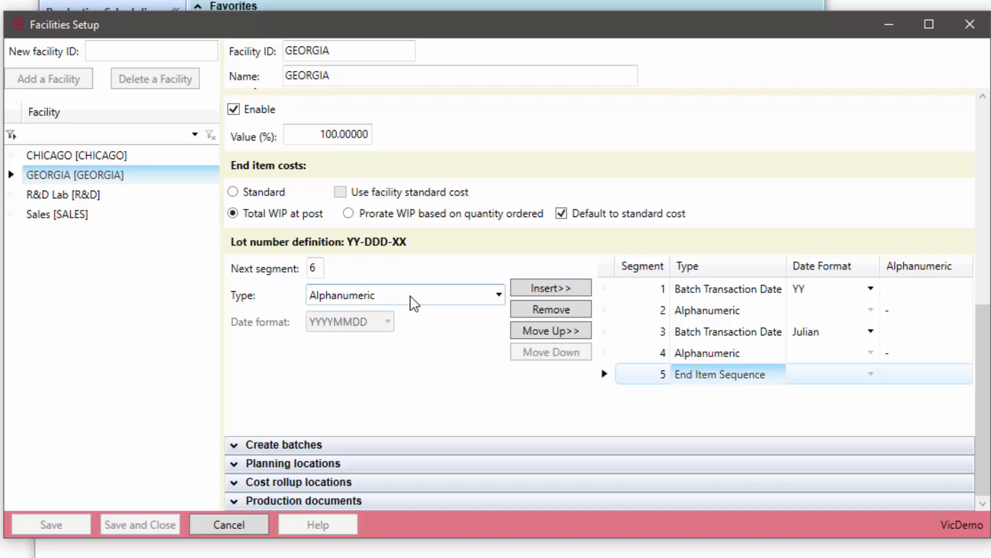
pyautogui.click(699, 313)
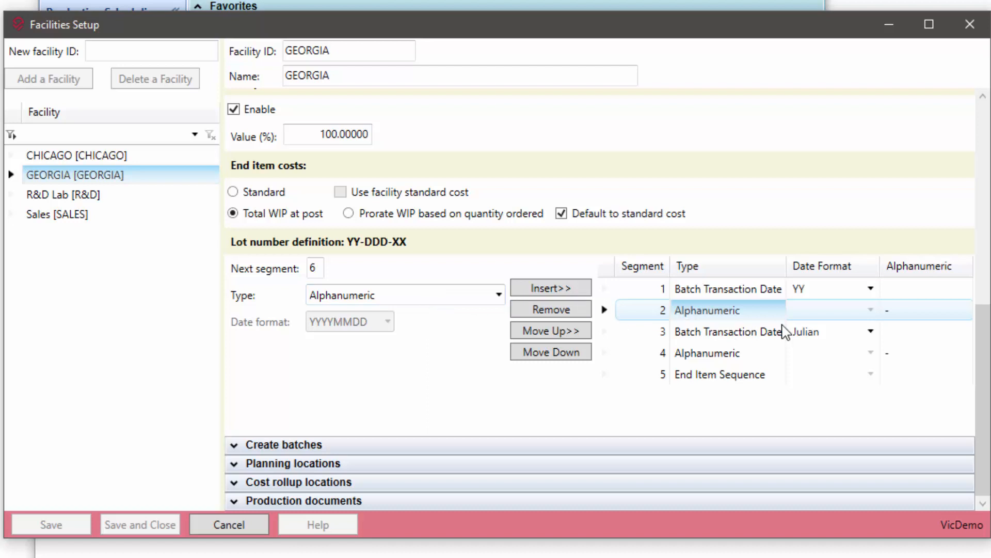
pyautogui.click(893, 316)
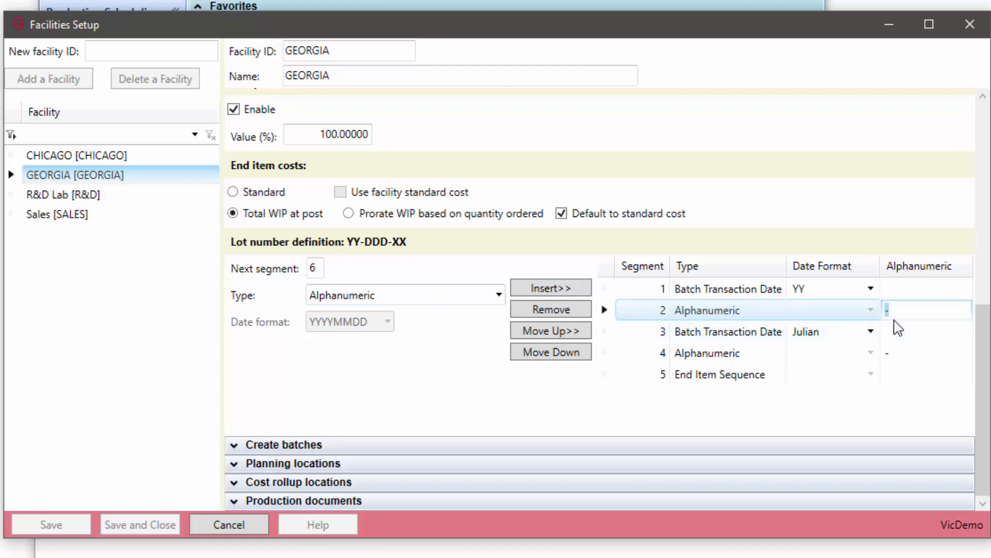
# Choose Batch Transaction Date as the type for the next lot number segment and review its available date formats
pyautogui.click(480, 301)
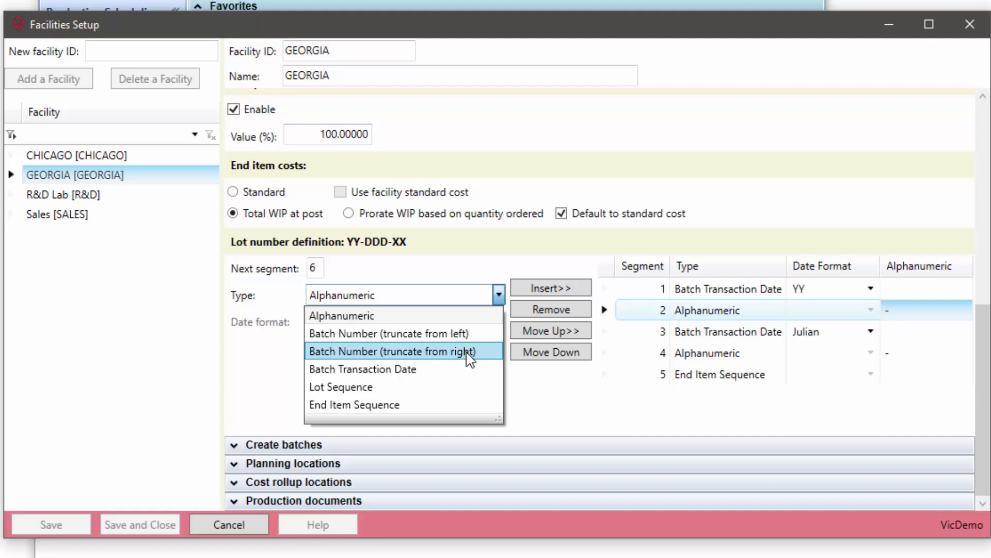
pyautogui.click(433, 373)
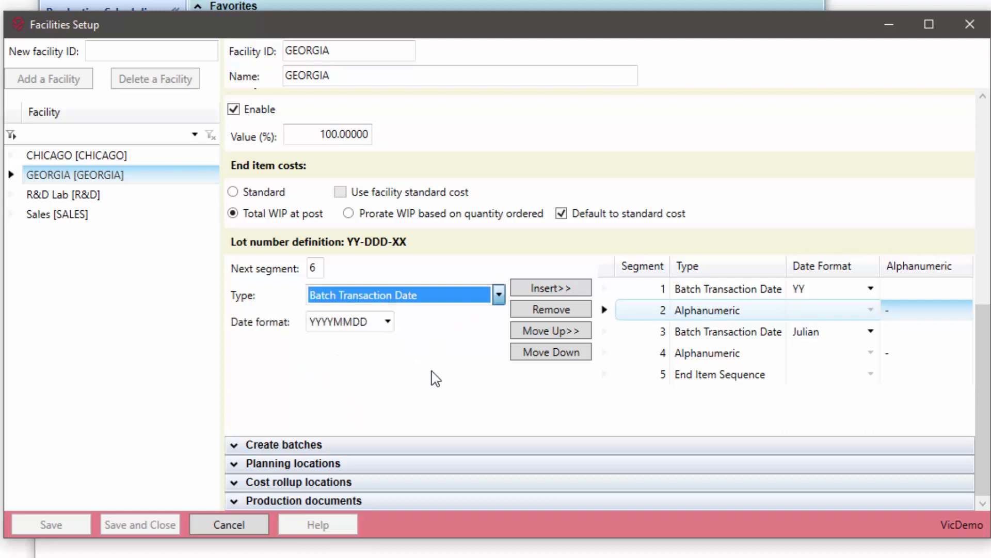
pyautogui.click(388, 322)
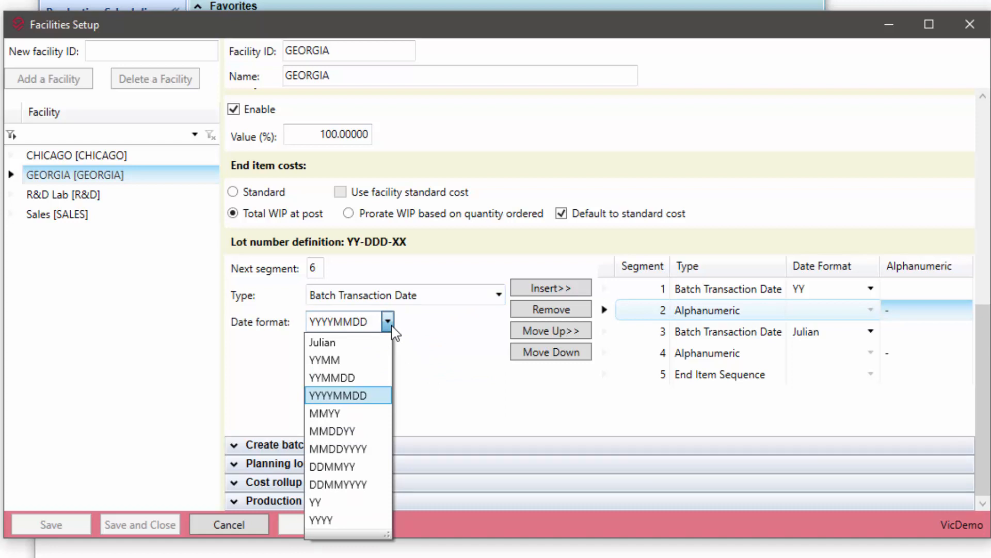
pyautogui.click(390, 325)
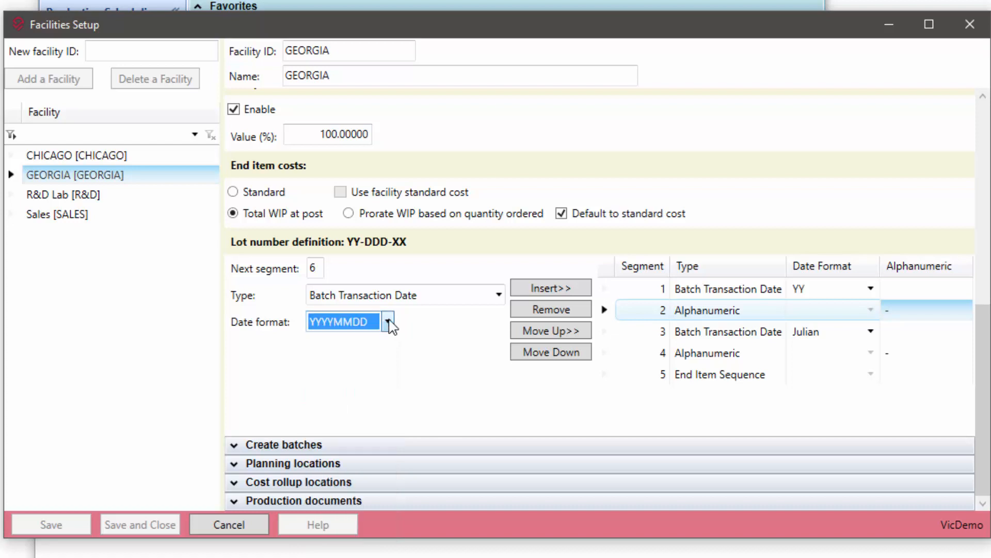
# Choose End Item Sequence as the next segment's type and compare it with both end items' lot numbers in Batch Entry
pyautogui.click(499, 295)
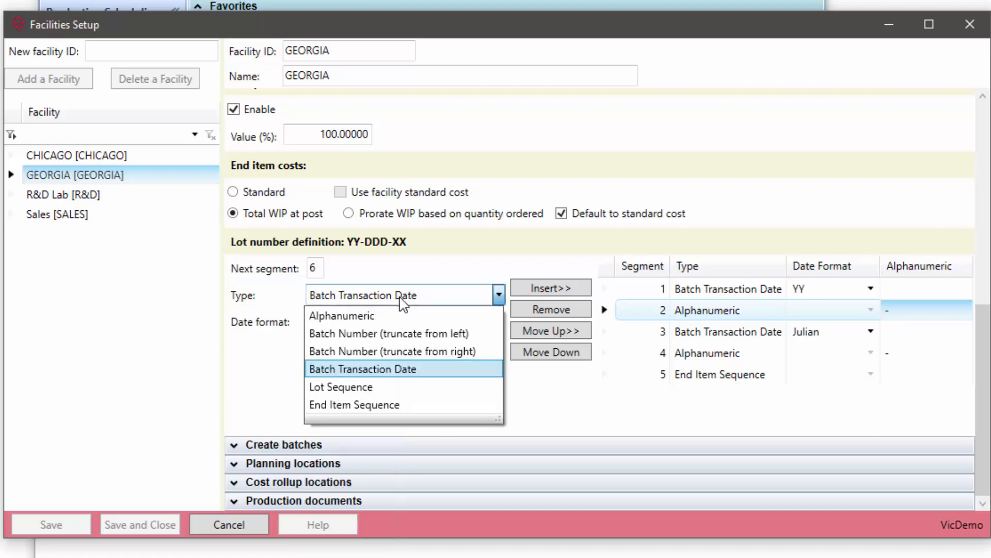
pyautogui.click(377, 404)
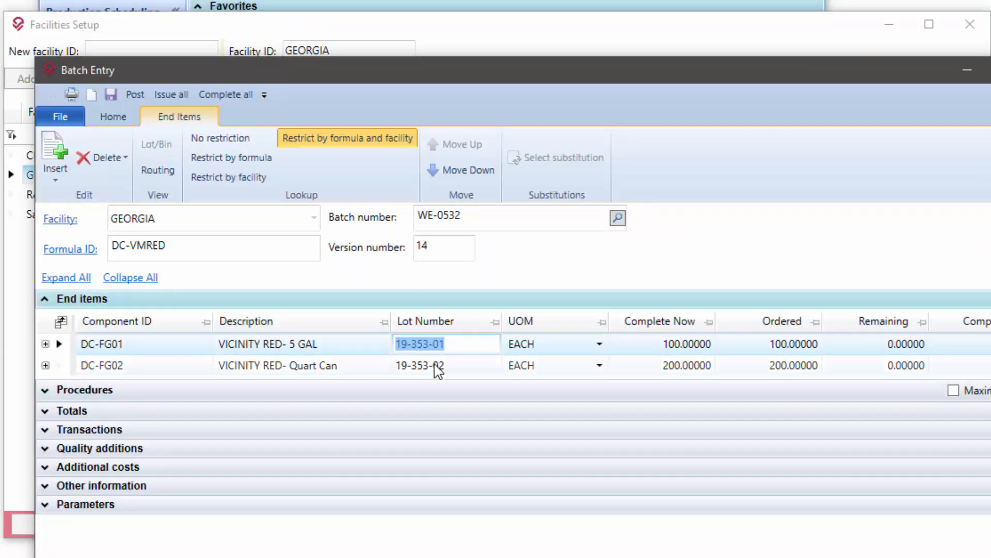
pyautogui.click(443, 345)
pyautogui.click(457, 366)
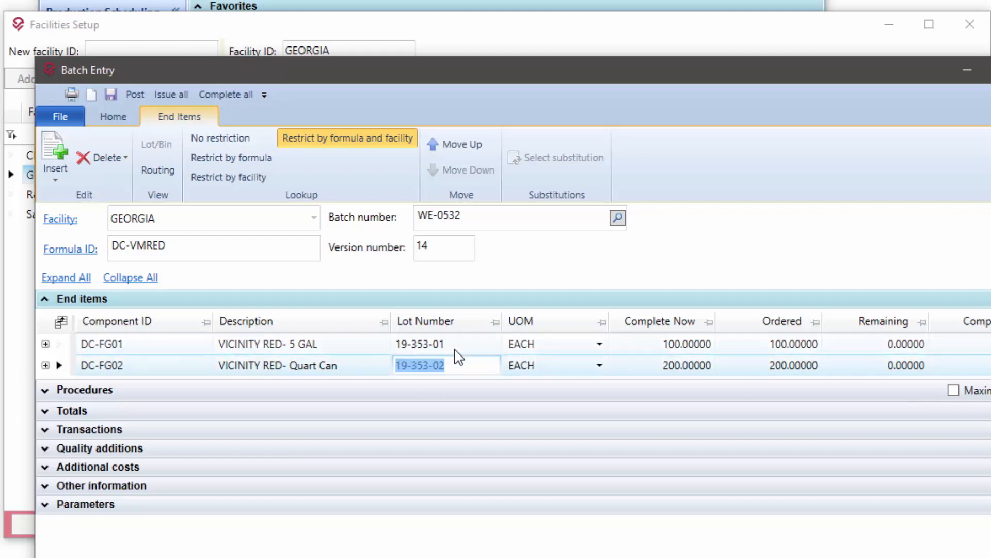
pyautogui.click(458, 349)
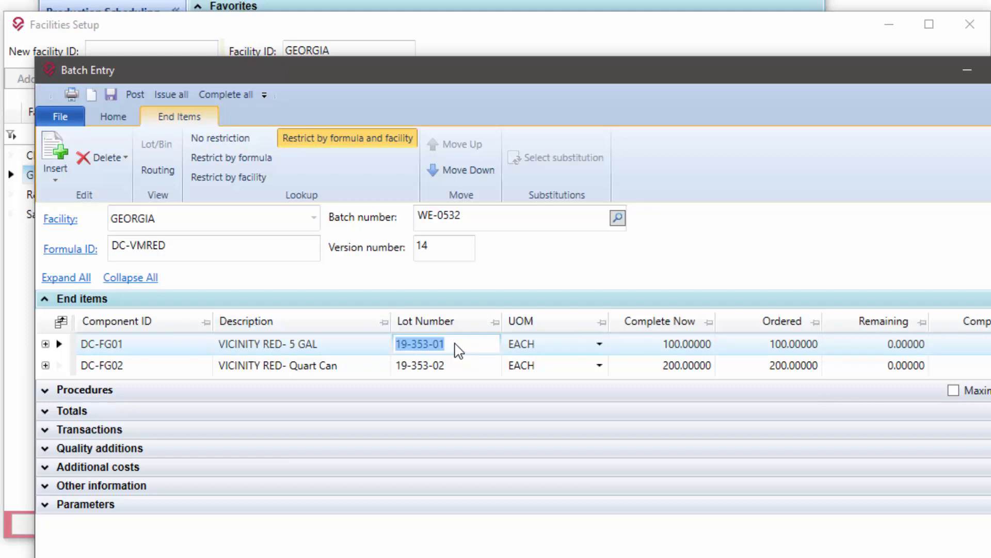
pyautogui.click(463, 56)
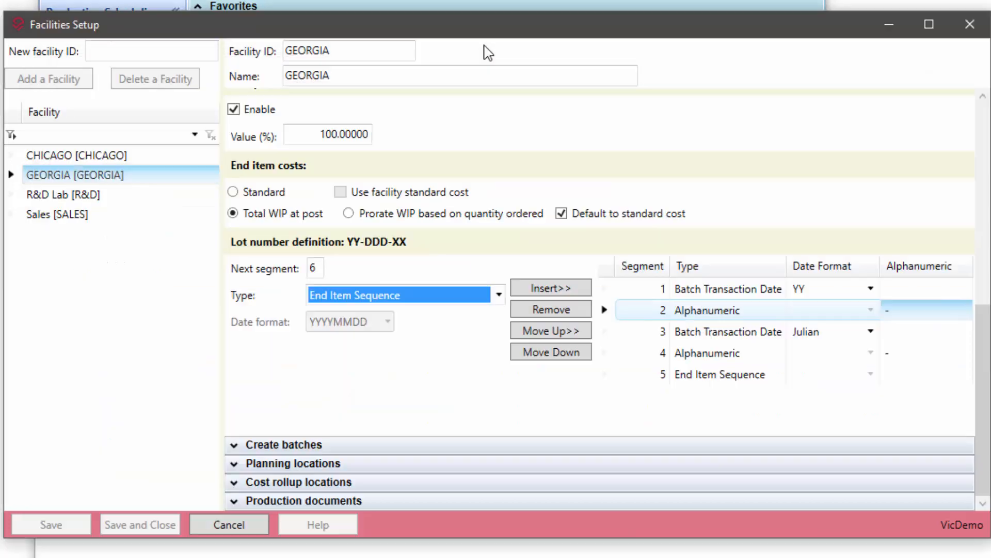
# Set the next segment's type to Lot Sequence, checking the DC-FG01 completion quantity and lot number in Batch Entry
pyautogui.click(394, 298)
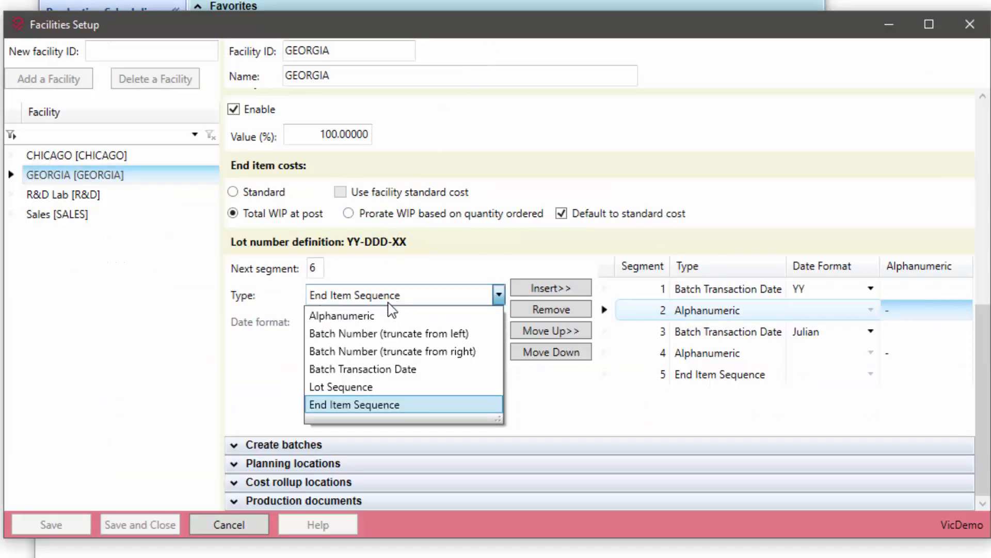
pyautogui.click(370, 387)
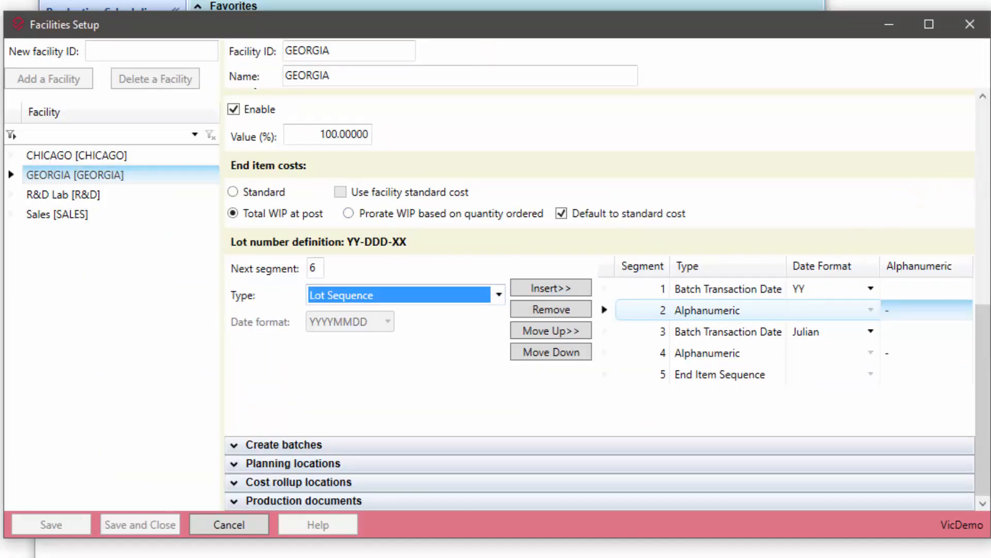
pyautogui.click(990, 201)
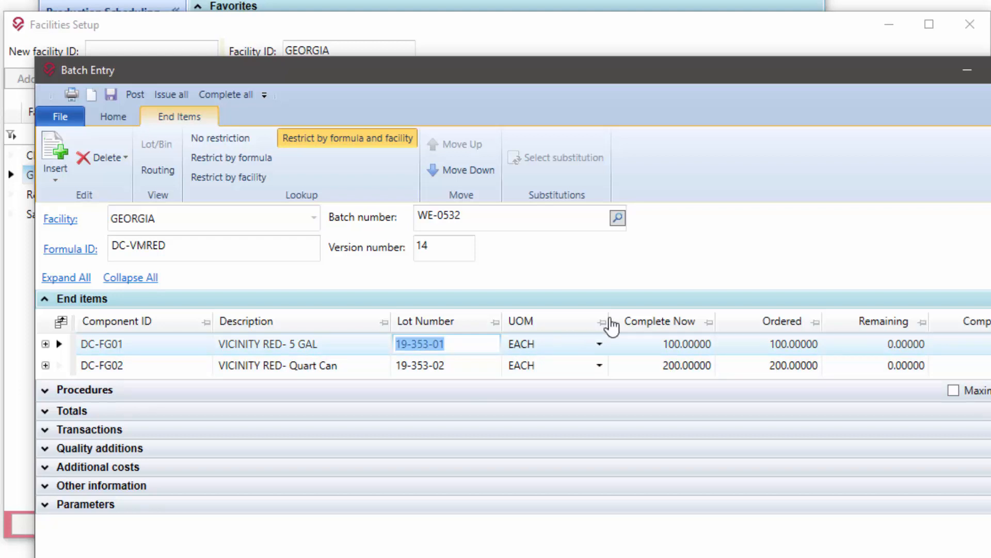
pyautogui.click(661, 347)
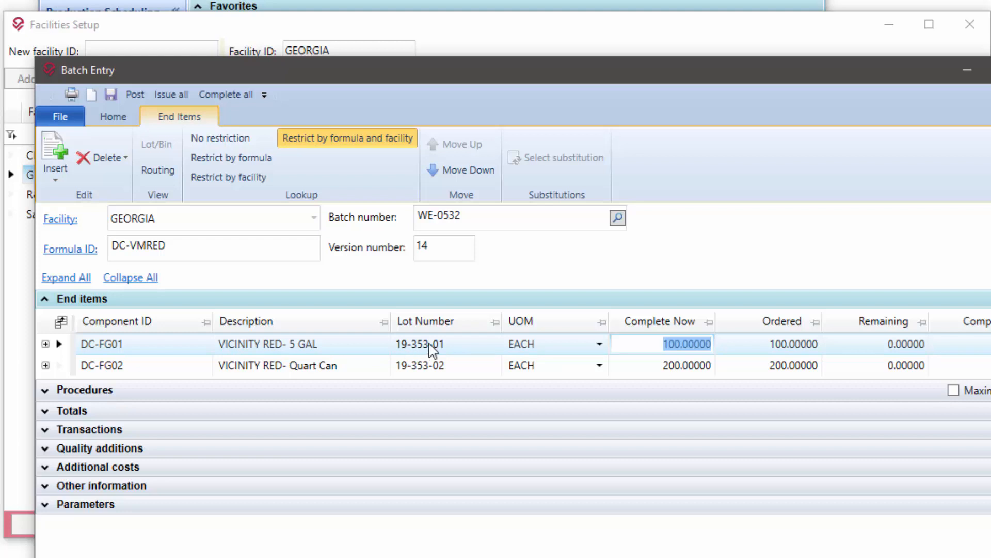
pyautogui.click(555, 39)
pyautogui.click(401, 306)
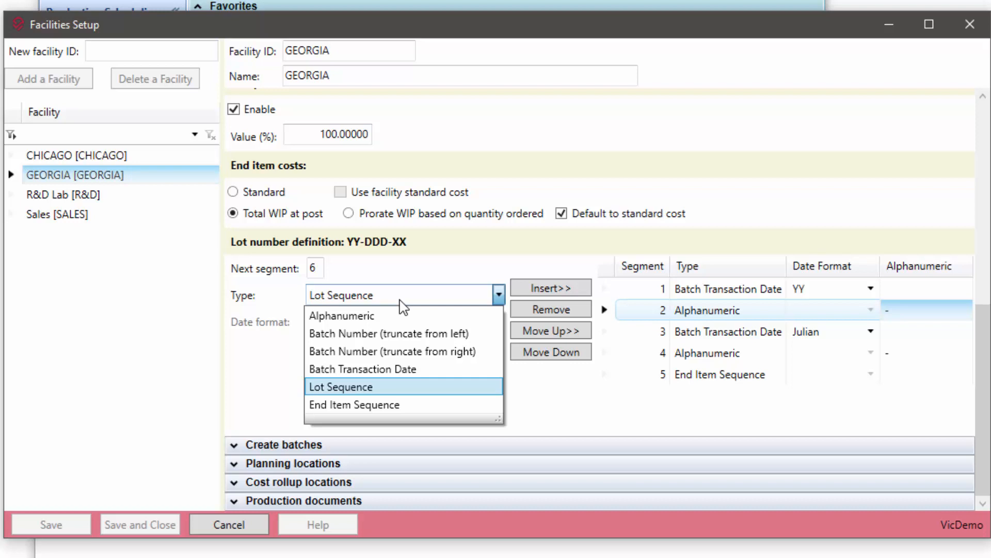
pyautogui.click(492, 269)
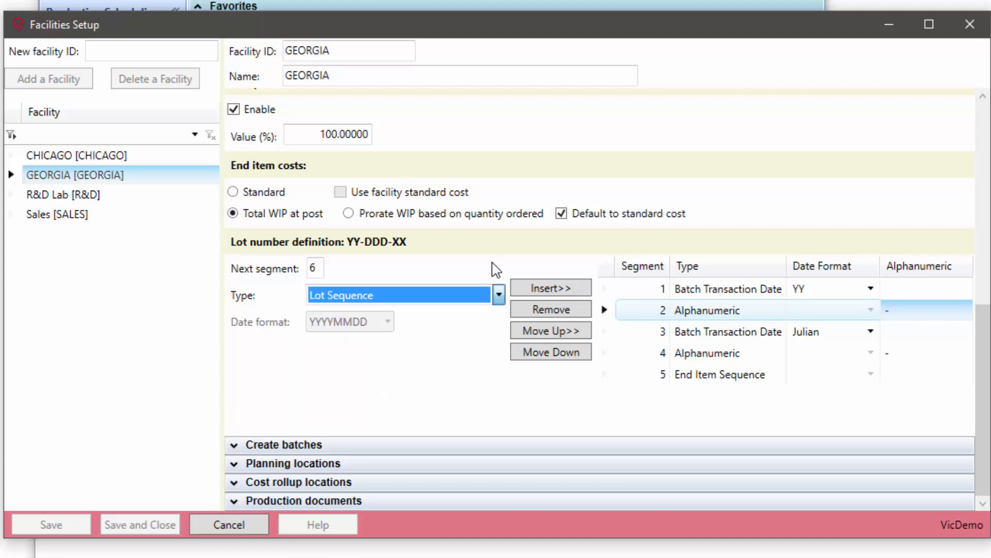